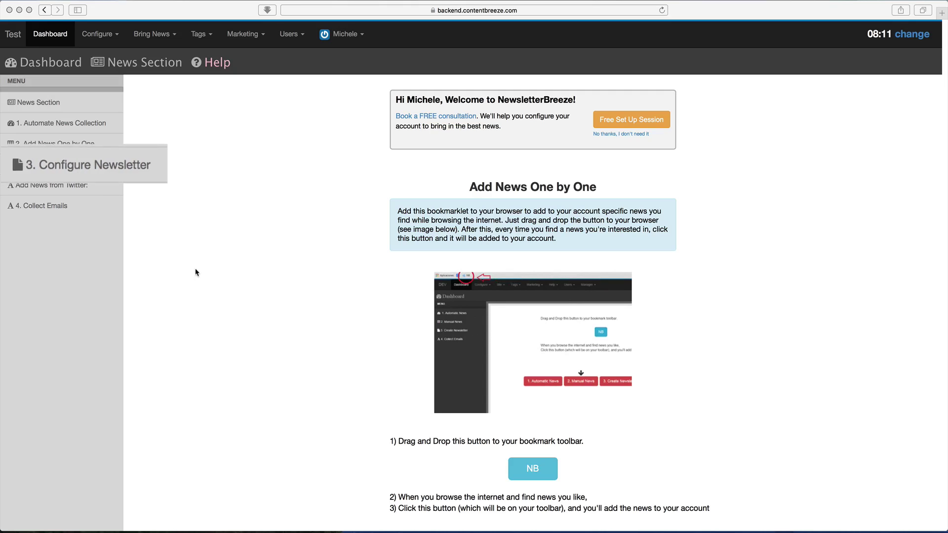
pyautogui.scroll(-3, 210, 285)
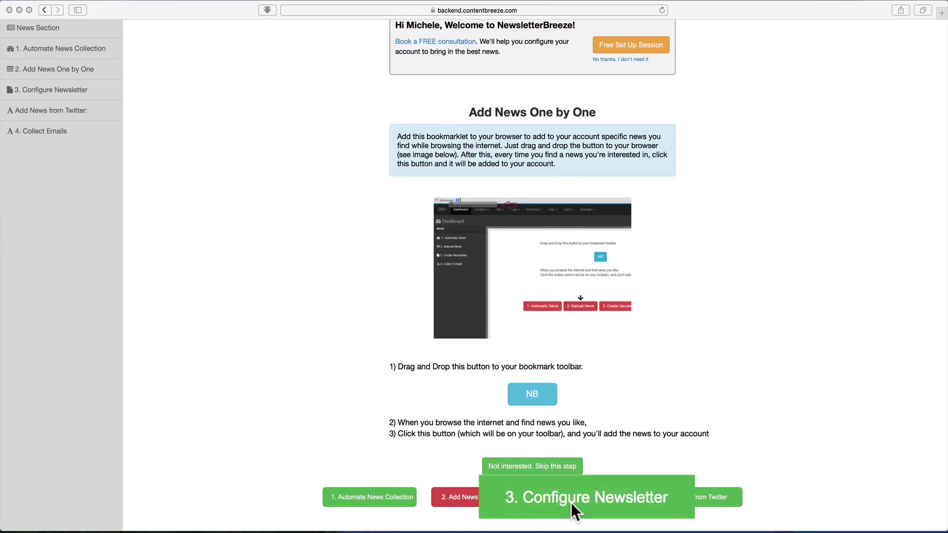
pyautogui.scroll(3, 219, 124)
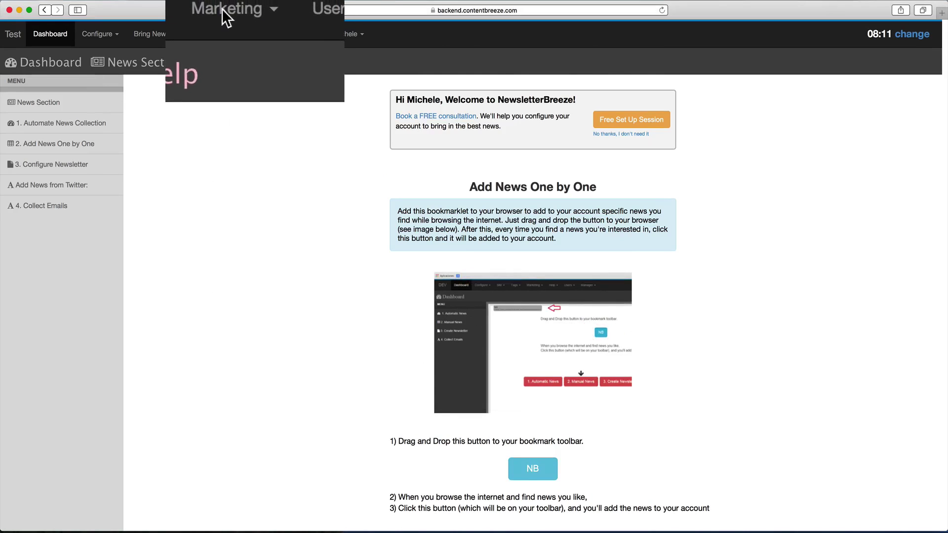
pyautogui.click(244, 15)
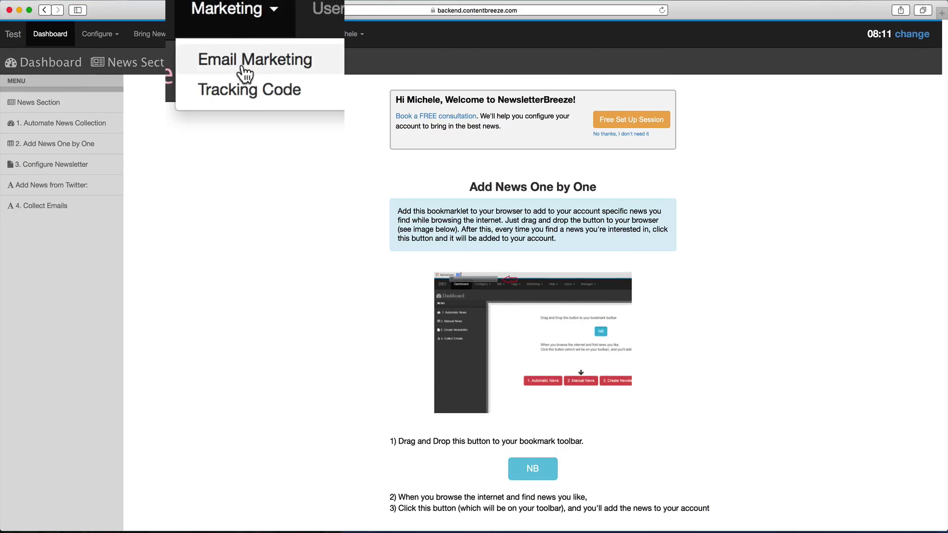
pyautogui.click(179, 332)
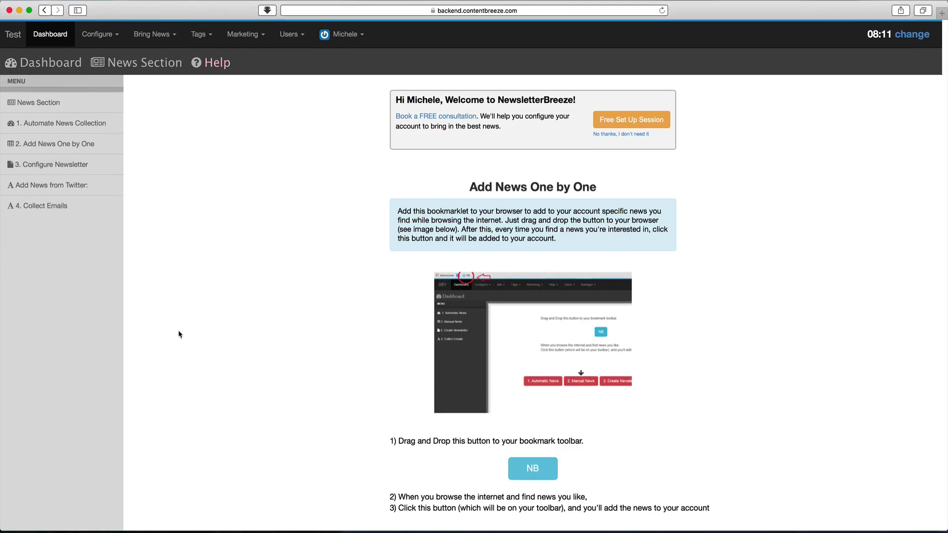
# Go to the newsletter configuration step and start a new newsletter with Mailchimp as the email service provider
pyautogui.click(49, 166)
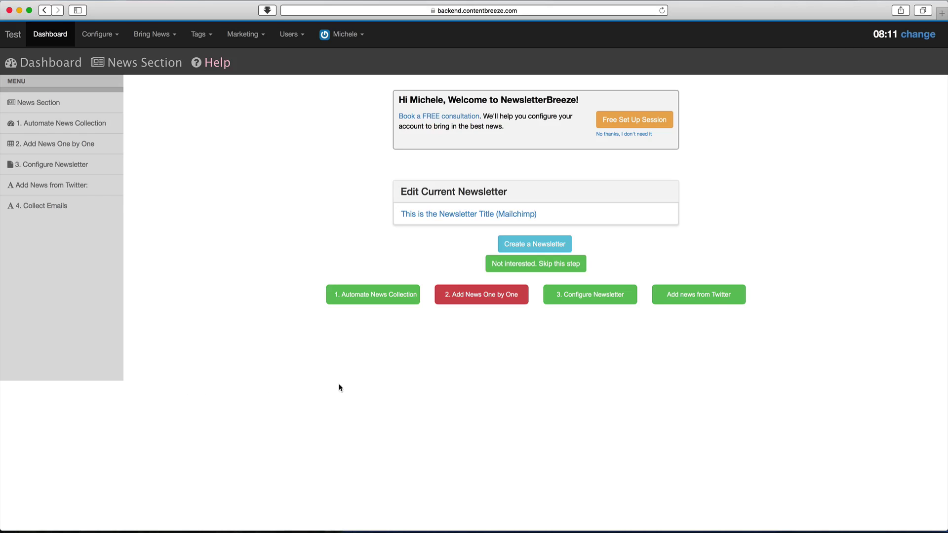
pyautogui.click(534, 250)
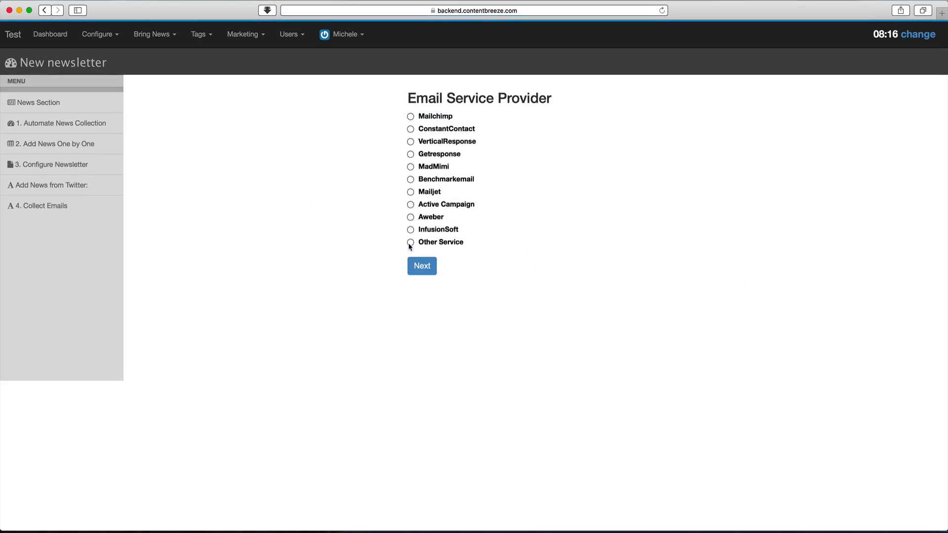
pyautogui.click(410, 117)
pyautogui.click(423, 266)
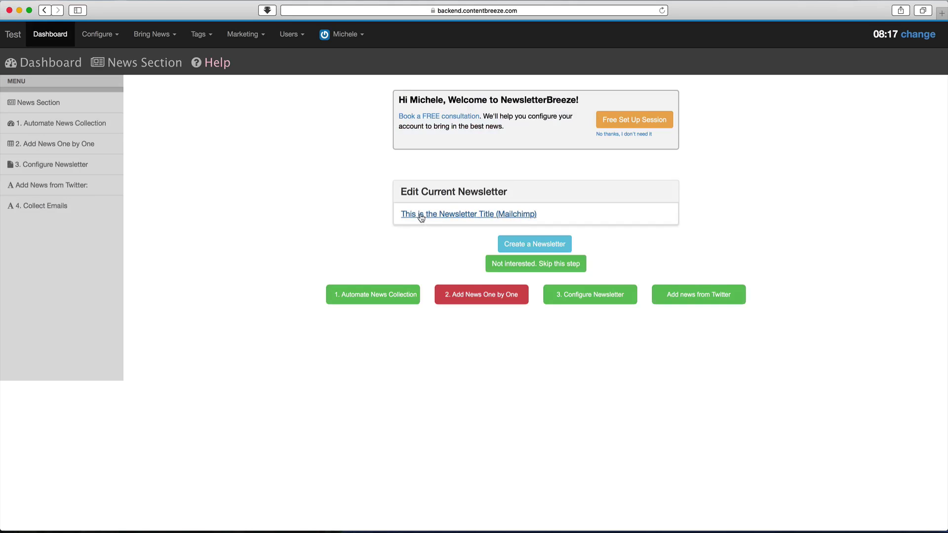
# Open the newsletter "This is the Newsletter Title (Mailchimp)" and view its configuration and its design
pyautogui.click(420, 217)
pyautogui.click(73, 93)
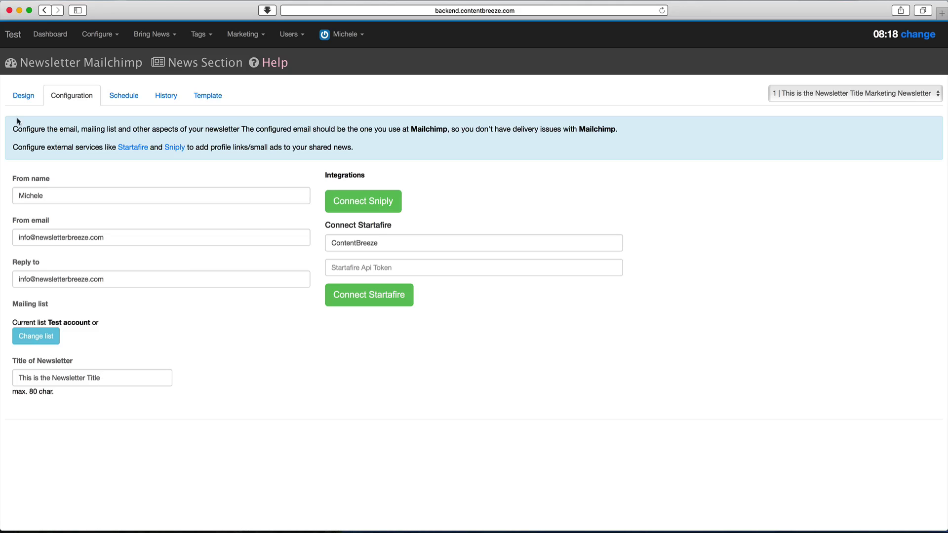
pyautogui.click(23, 98)
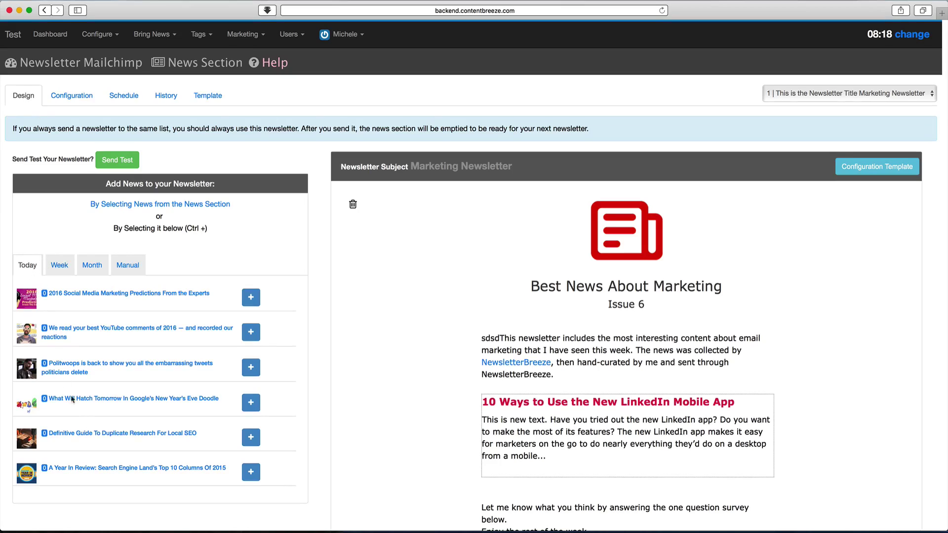
# Add today's article "We read your best YouTube comments of 2016" to the newsletter
pyautogui.click(58, 272)
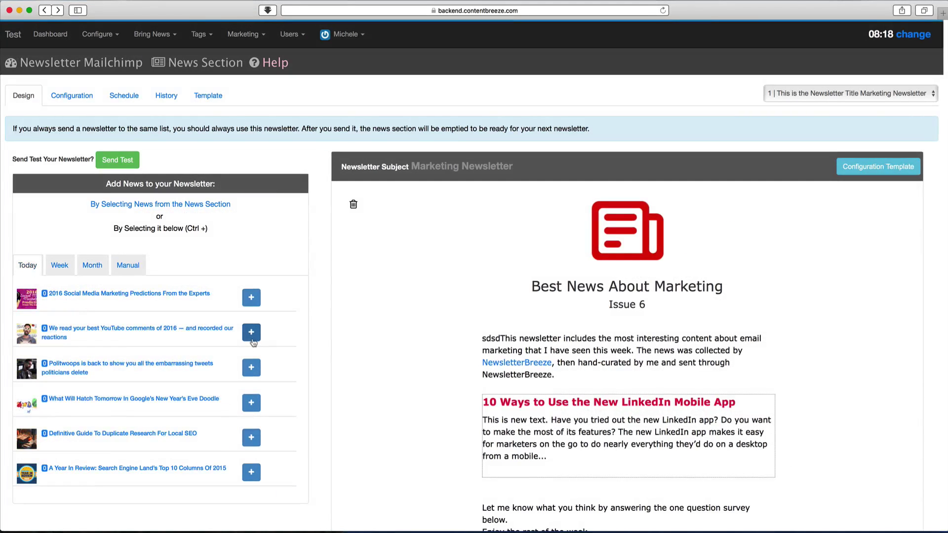
pyautogui.click(252, 338)
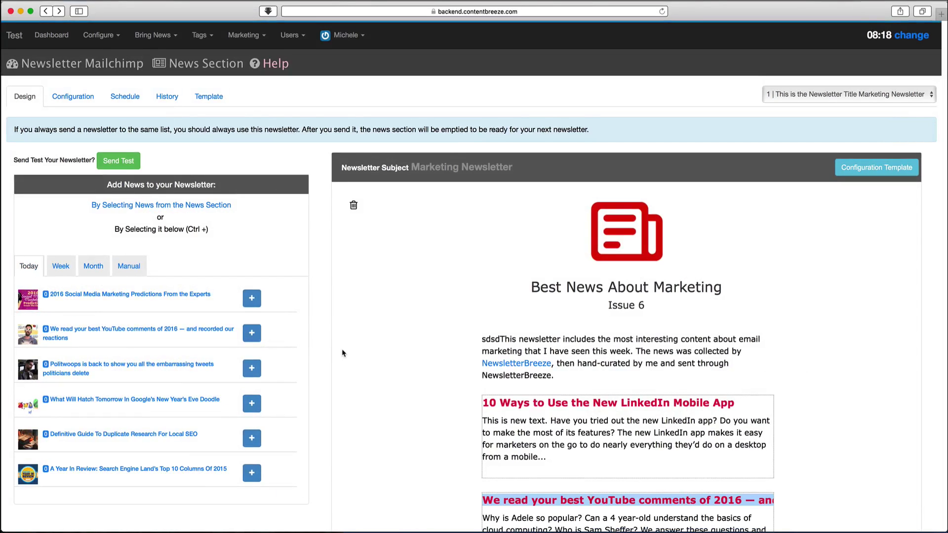
pyautogui.scroll(-3, 345, 351)
pyautogui.scroll(-3, 347, 355)
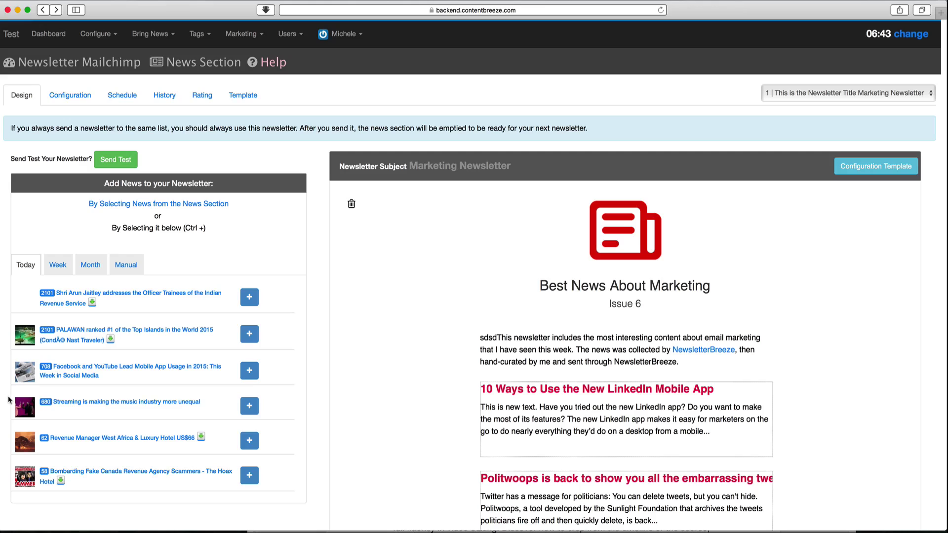
# Open the news section for selecting newsletter content and list its most popular news
pyautogui.click(165, 206)
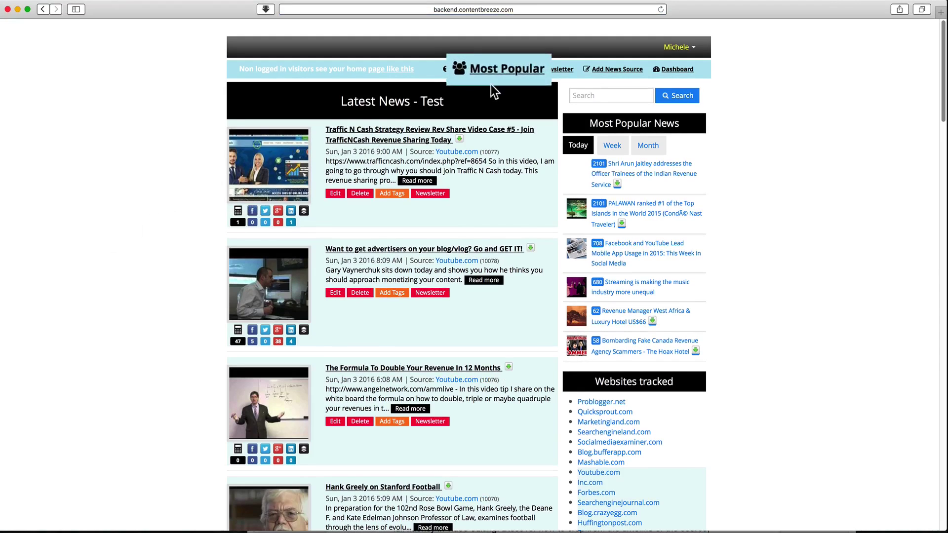
pyautogui.click(499, 70)
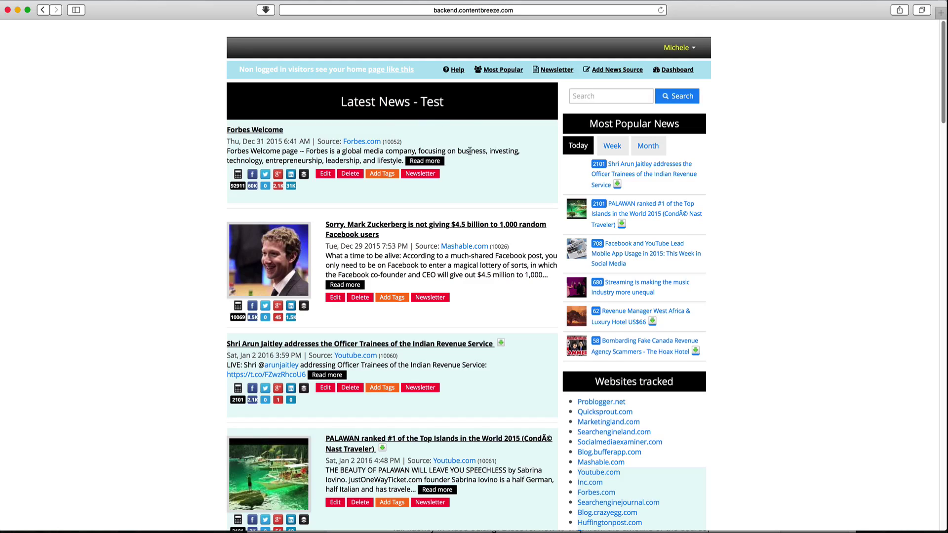
pyautogui.scroll(-3, 468, 157)
pyautogui.scroll(-3, 468, 161)
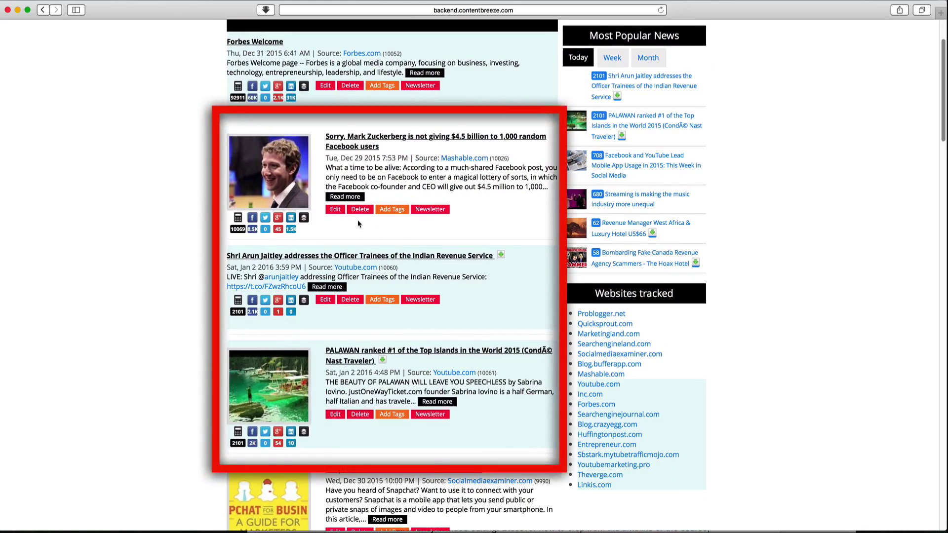
# Add the Mashable article about Mark Zuckerberg and the YouTube item about Indian Revenue Service trainees to the newsletter
pyautogui.click(428, 213)
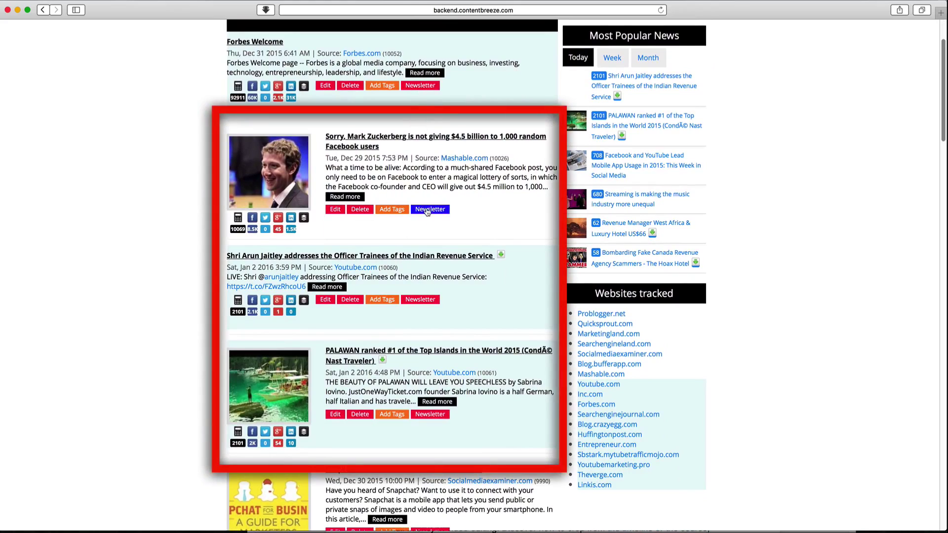
pyautogui.click(419, 303)
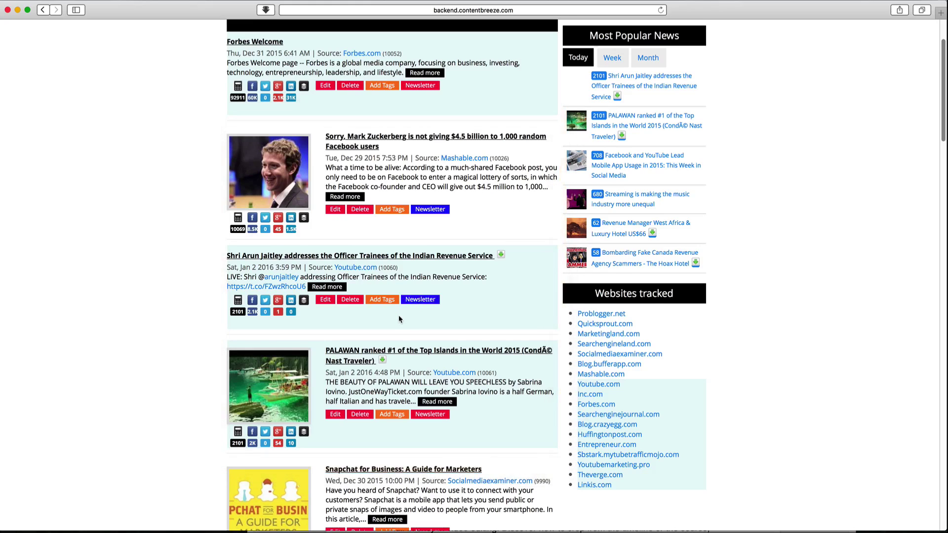
pyautogui.scroll(3, 172, 346)
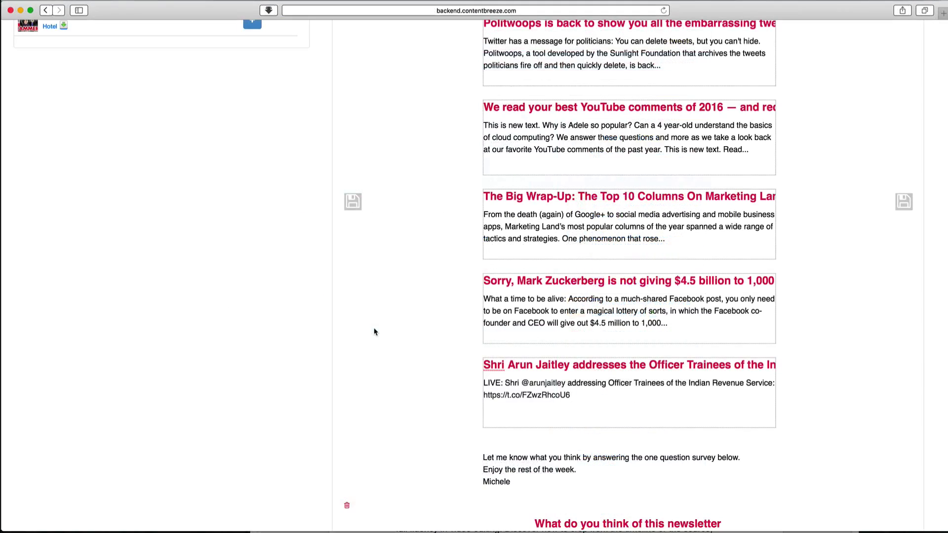
# Insert "This is new text." at the start of the YouTube comments article's summary and again before "Read..."
pyautogui.moveTo(528, 298)
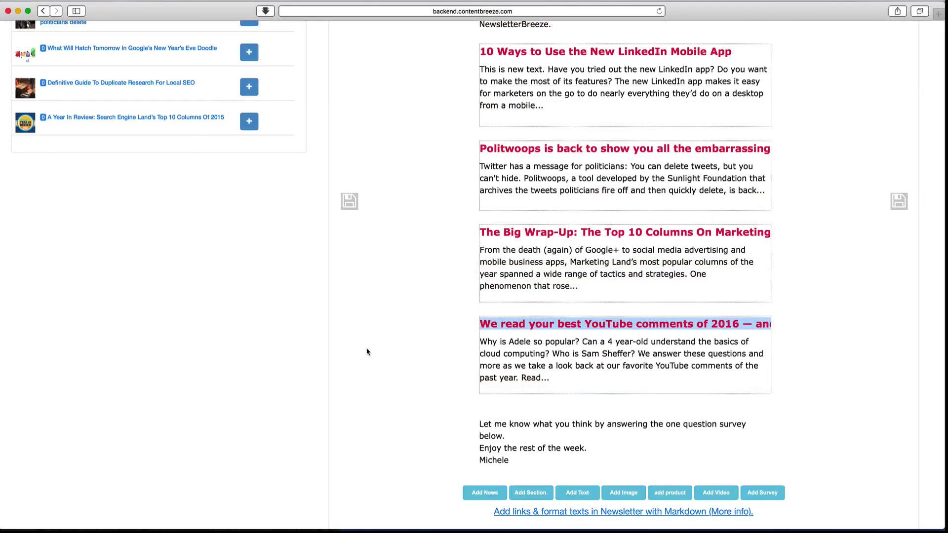
pyautogui.click(483, 340)
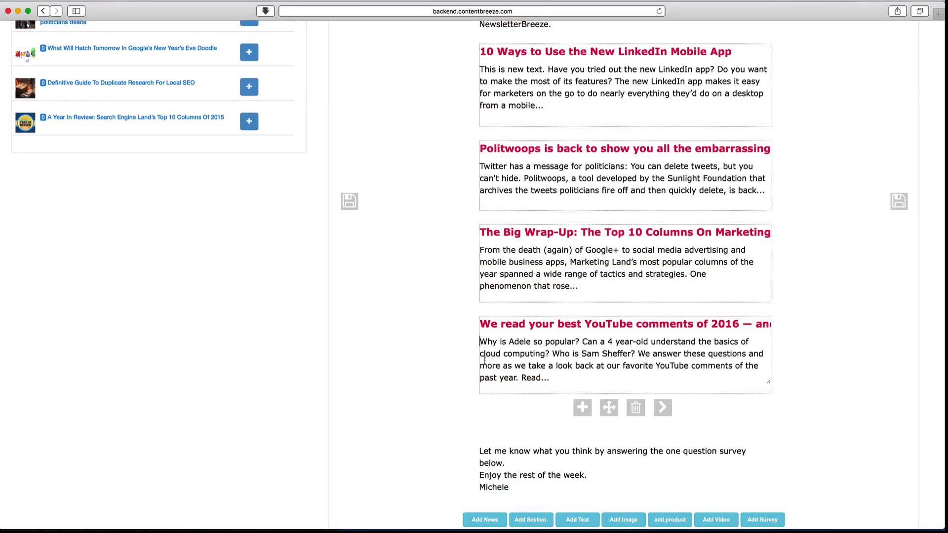
pyautogui.write('This is new text.')
pyautogui.click(620, 378)
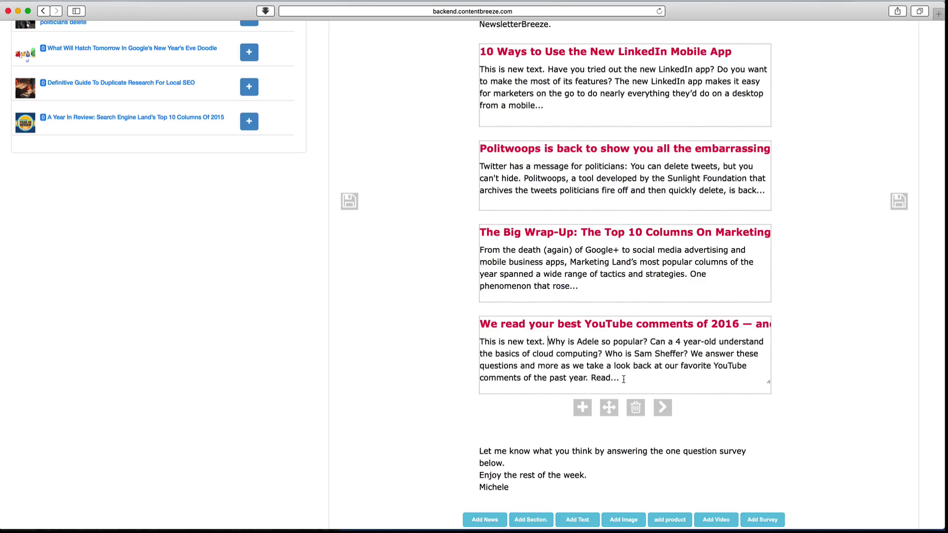
pyautogui.click(591, 379)
pyautogui.write('This is new text.')
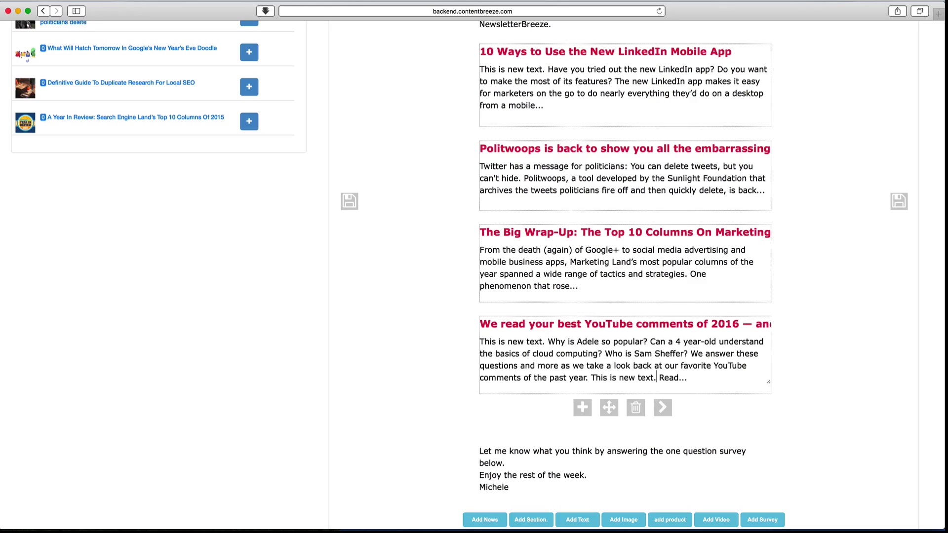
# Delete the question following "cloud computing?" in the YouTube comments summary and move the article above "The Big Wrap-Up"
pyautogui.moveTo(605, 354); pyautogui.dragTo(686, 353)
pyautogui.press('BackSpace')
pyautogui.press('BackSpace')
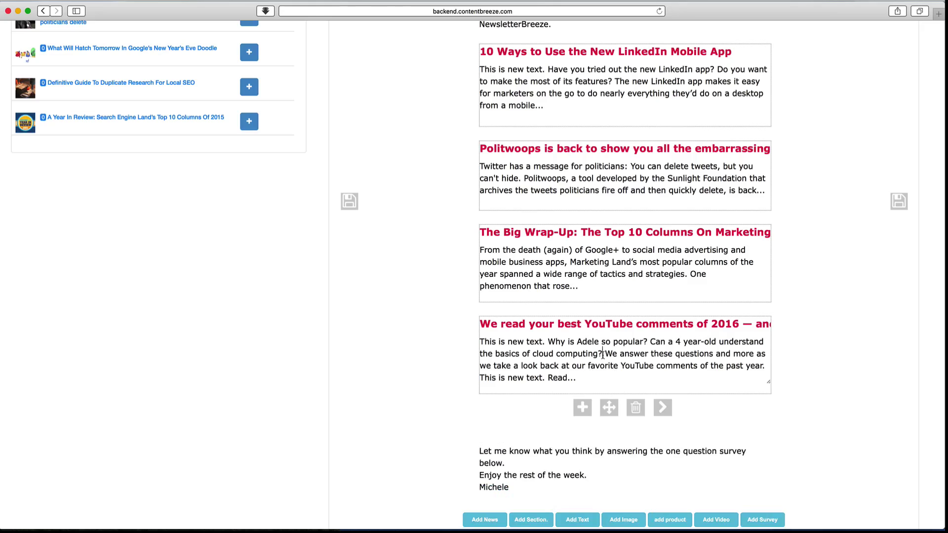
pyautogui.moveTo(610, 411)
pyautogui.mouseDown()
pyautogui.moveTo(607, 307)
pyautogui.moveTo(606, 421)
pyautogui.mouseUp()
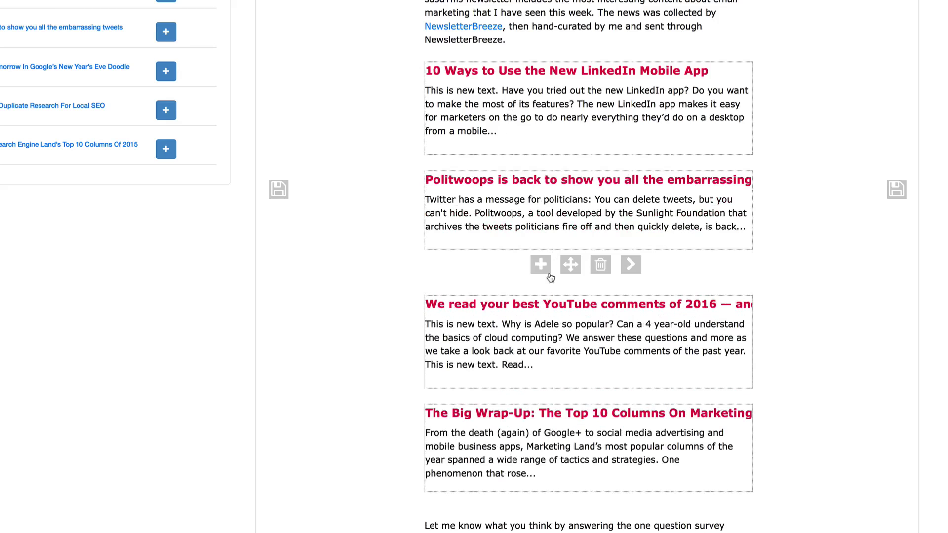
# Add a section headed "Fitness Apps" directly below the Politwoops article
pyautogui.click(540, 264)
pyautogui.click(502, 296)
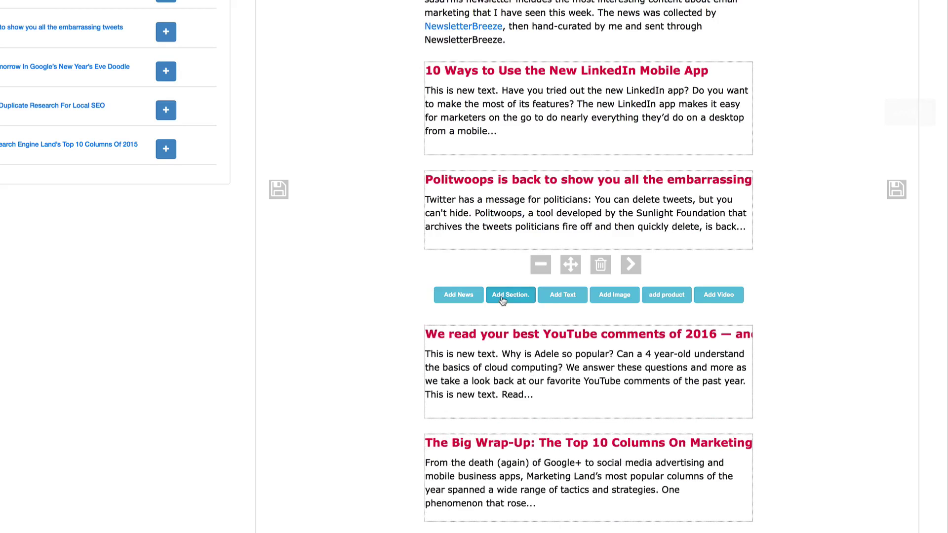
pyautogui.click(435, 277)
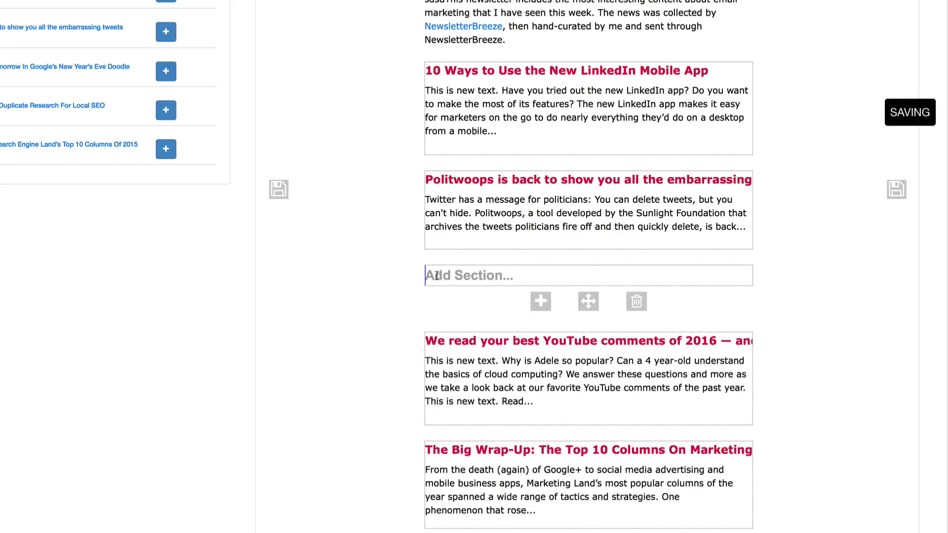
pyautogui.write('Fitness Apps')
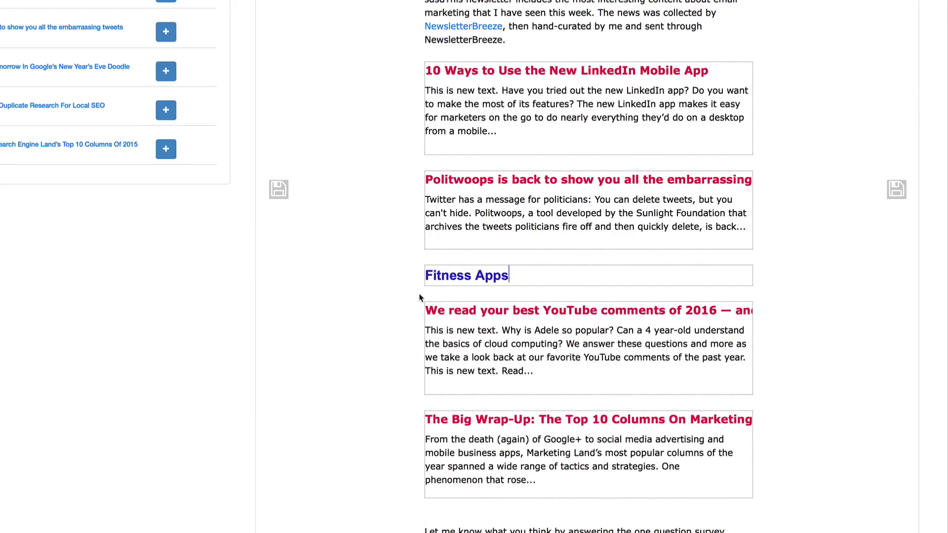
# Insert the Fitbit Charge Band Bling Accessory PNG image below the "Fitness Apps" heading and delete that image block again
pyautogui.moveTo(501, 279)
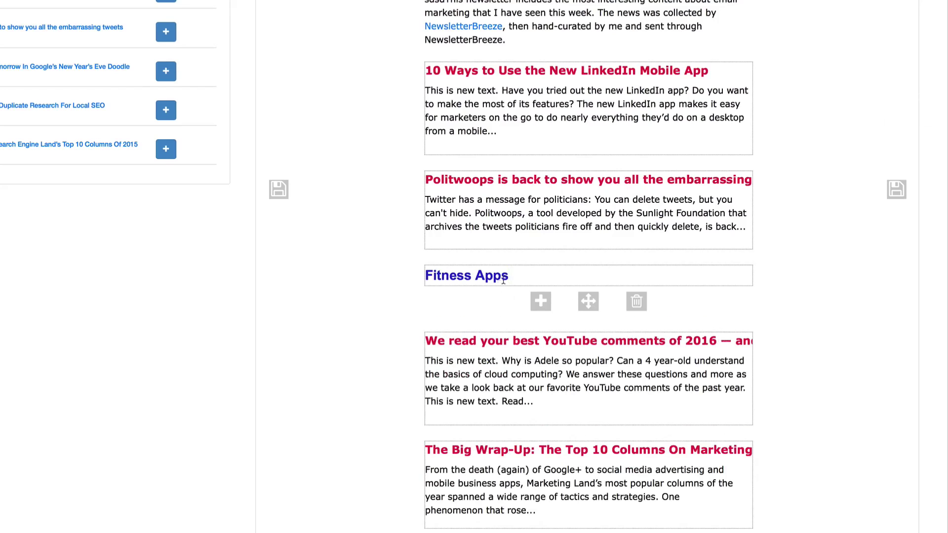
pyautogui.click(543, 305)
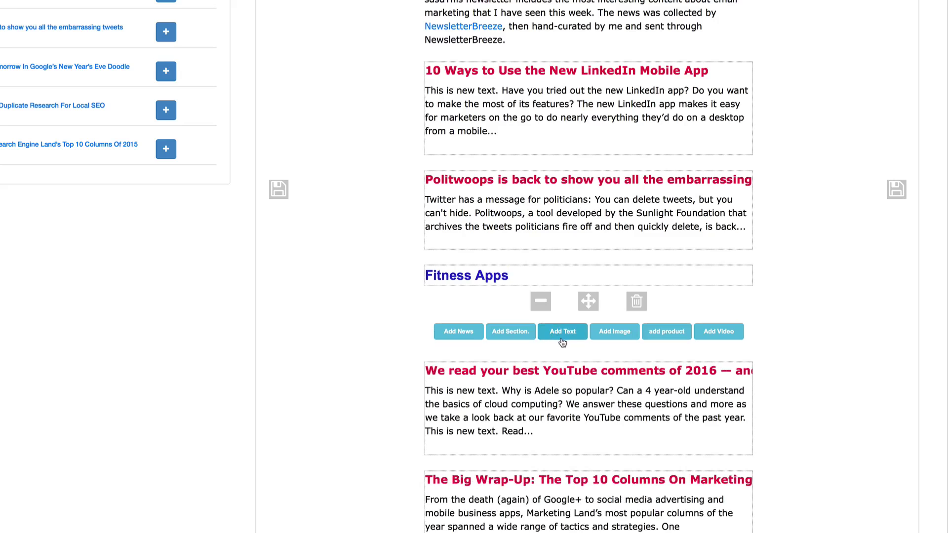
pyautogui.click(617, 335)
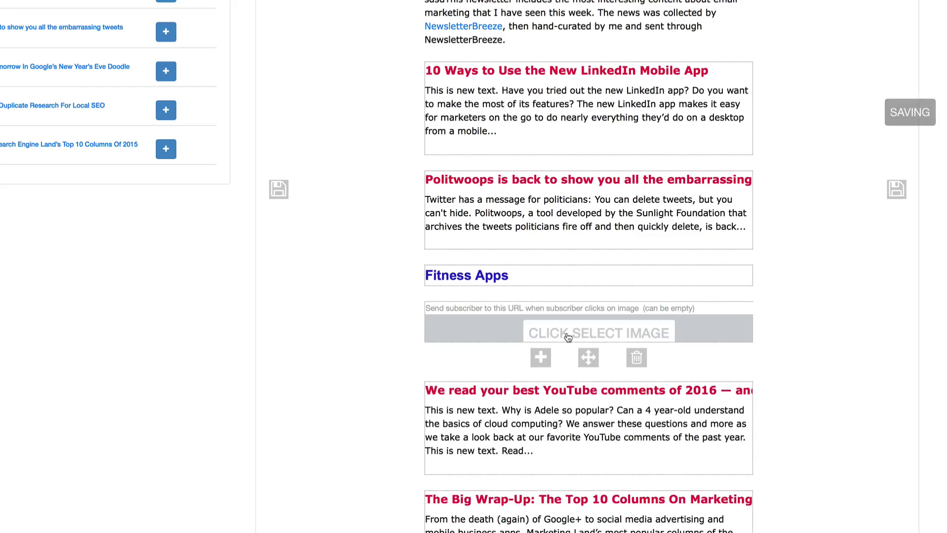
pyautogui.click(567, 333)
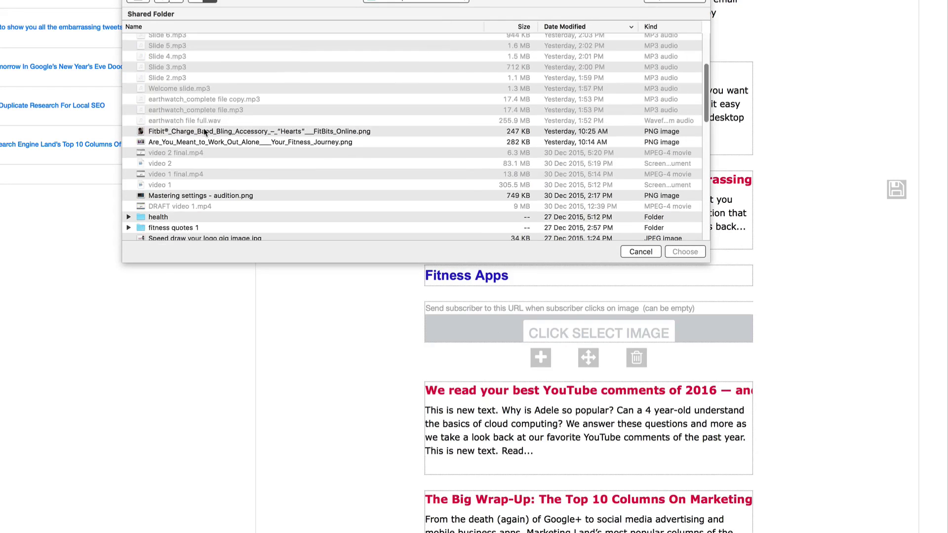
pyautogui.doubleClick(203, 130)
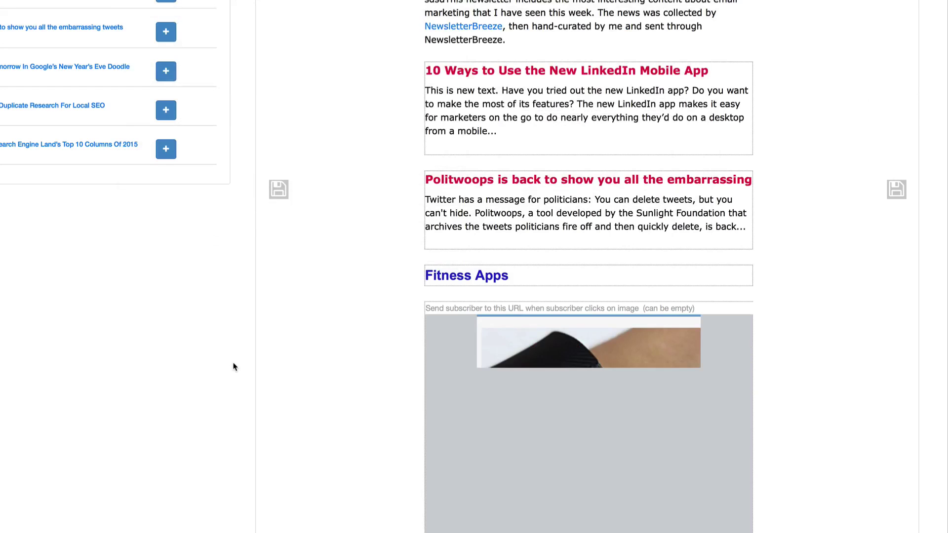
pyautogui.scroll(-5, 264, 354)
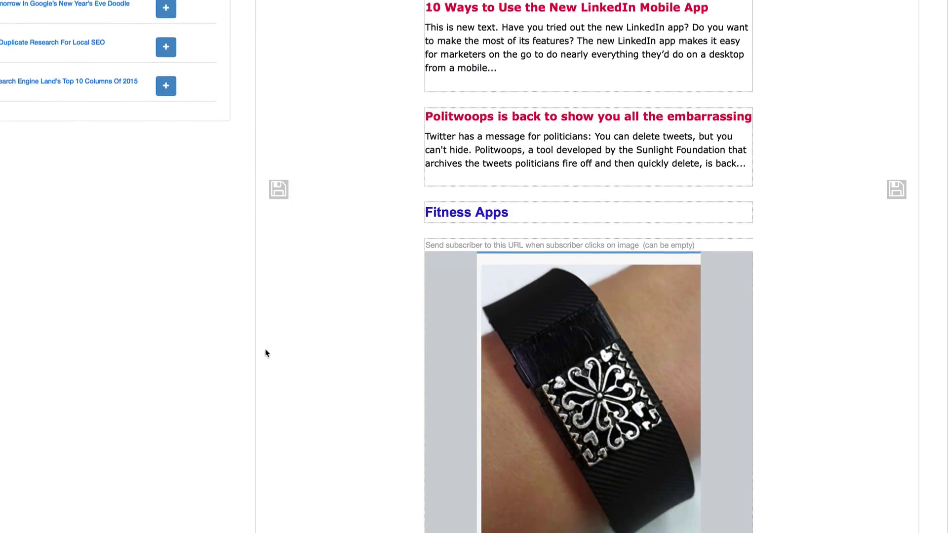
pyautogui.moveTo(542, 338)
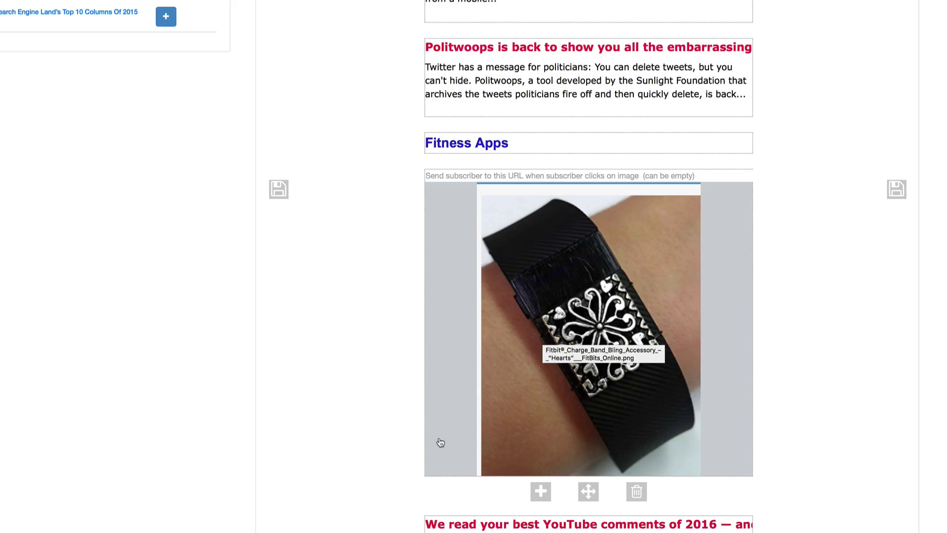
pyautogui.click(637, 492)
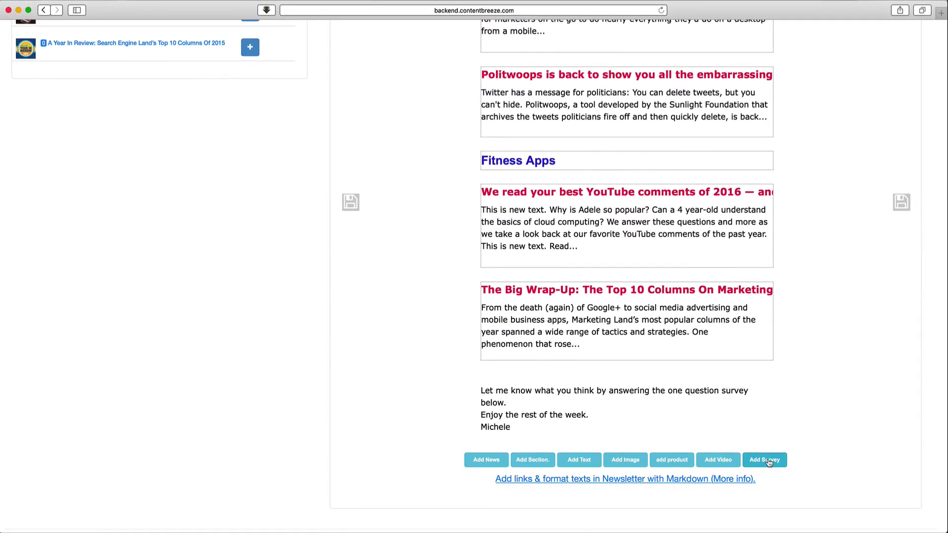
# Add a survey block to the newsletter below the closing text
pyautogui.click(766, 460)
pyautogui.scroll(-2, 378, 490)
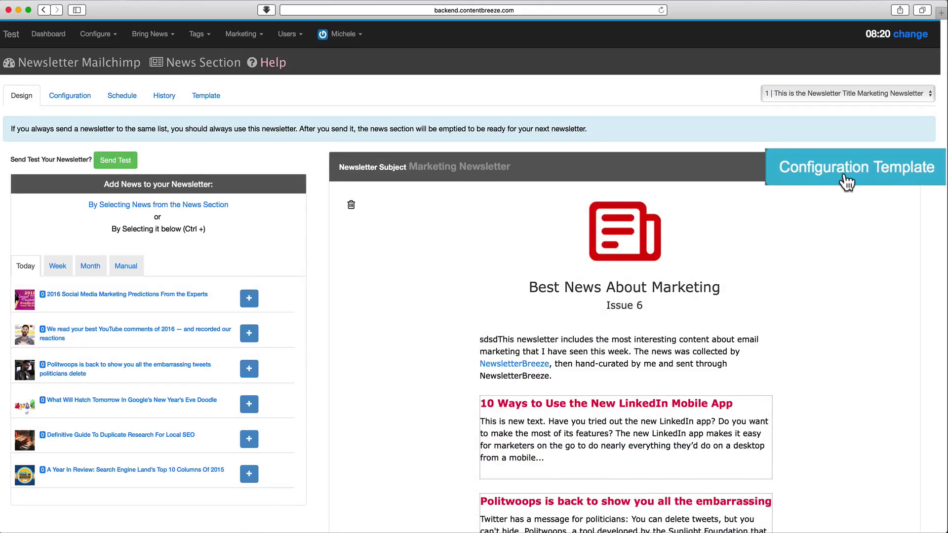
# Set the title and news fonts to Helvetica and change the title size in the template configuration, then save
pyautogui.rightClick(871, 169)
pyautogui.click(858, 167)
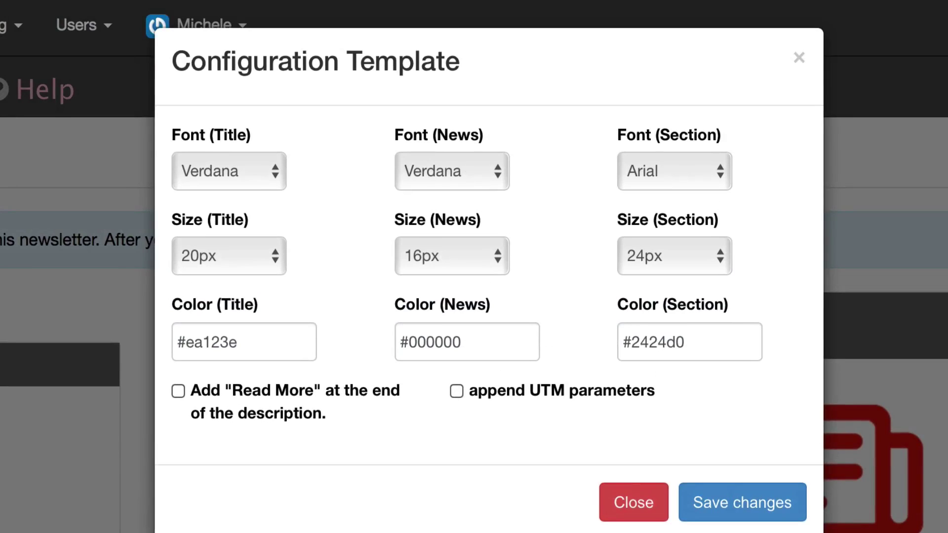
pyautogui.click(266, 171)
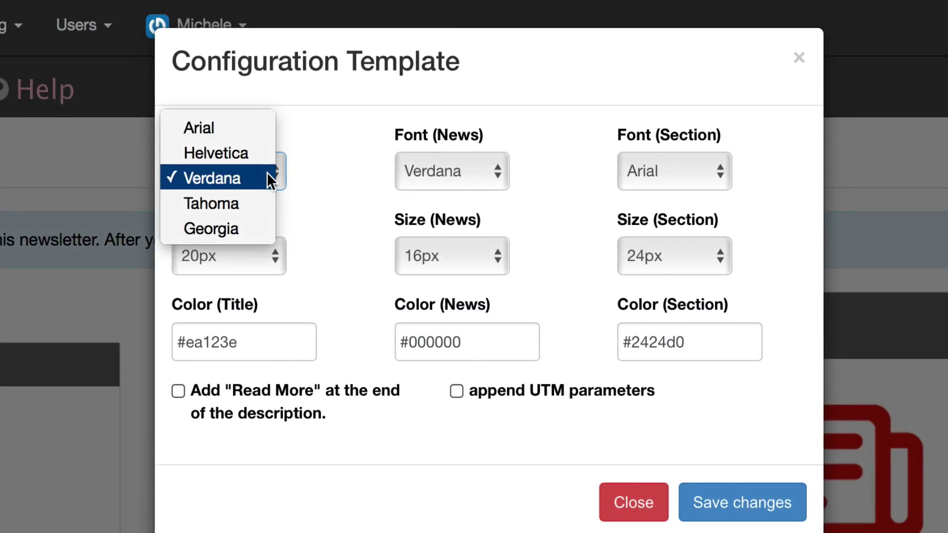
pyautogui.click(223, 154)
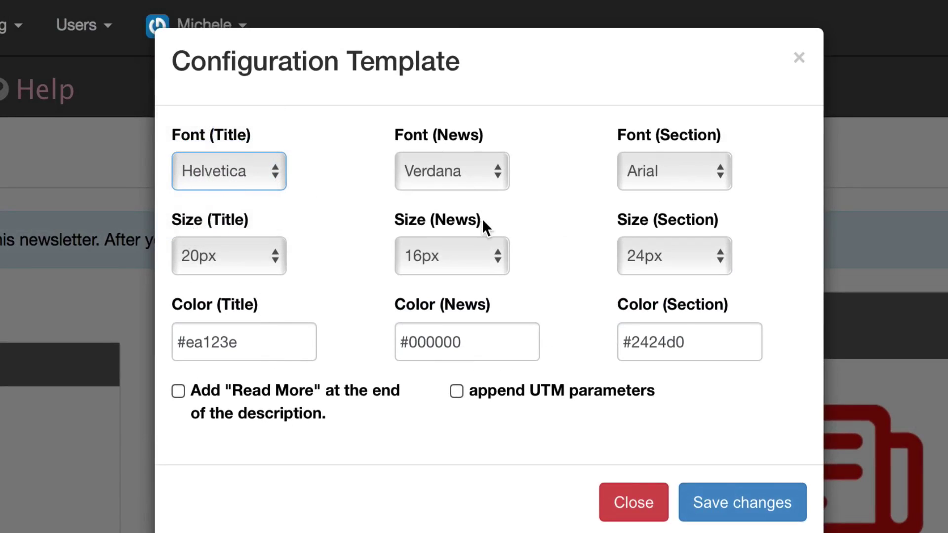
pyautogui.click(494, 172)
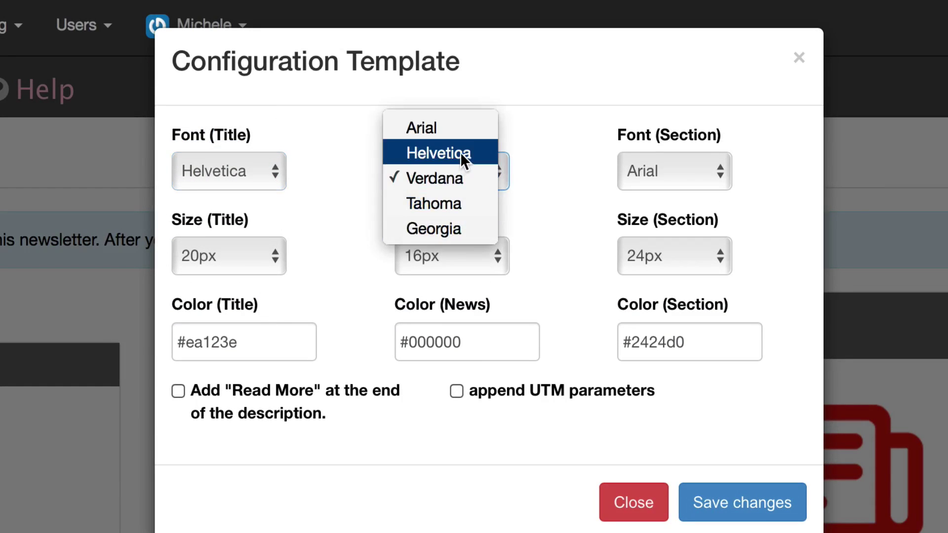
pyautogui.click(418, 406)
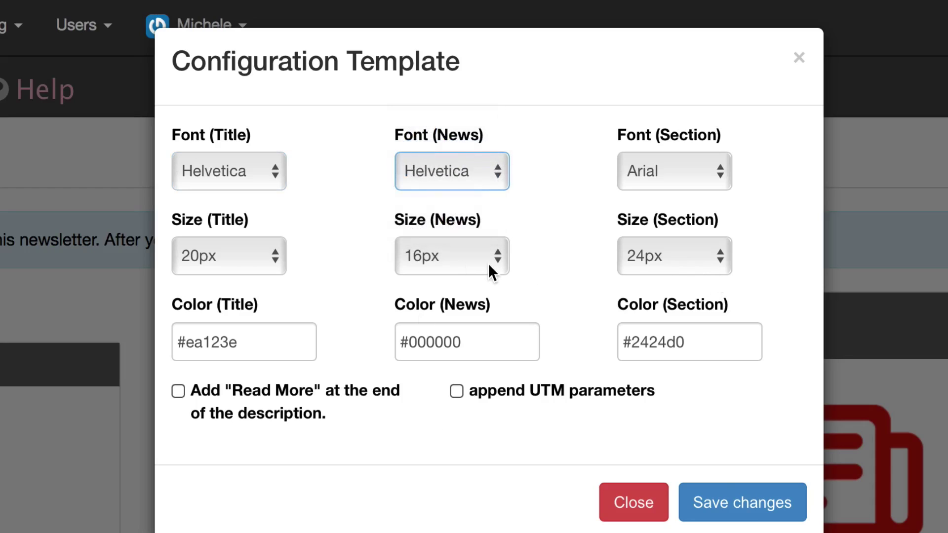
pyautogui.click(275, 257)
pyautogui.click(221, 287)
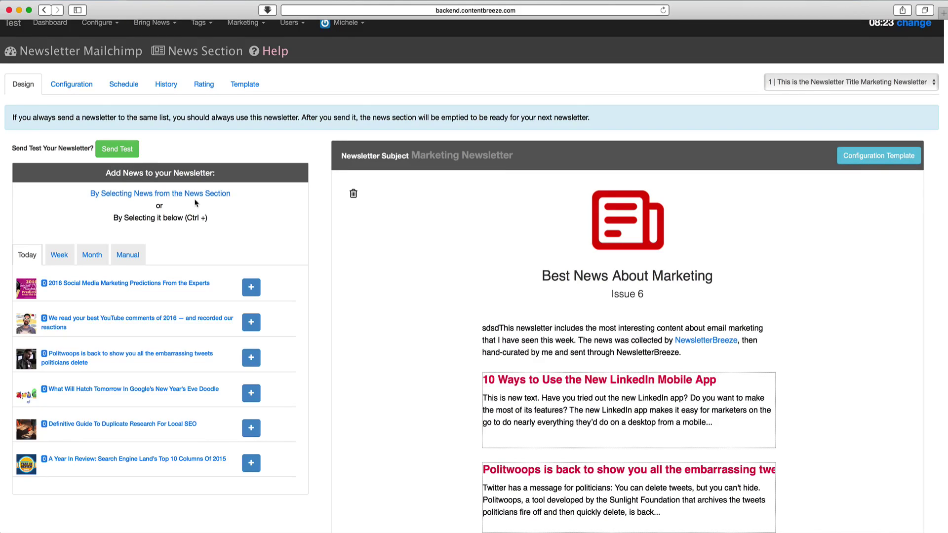
pyautogui.scroll(-8, 378, 272)
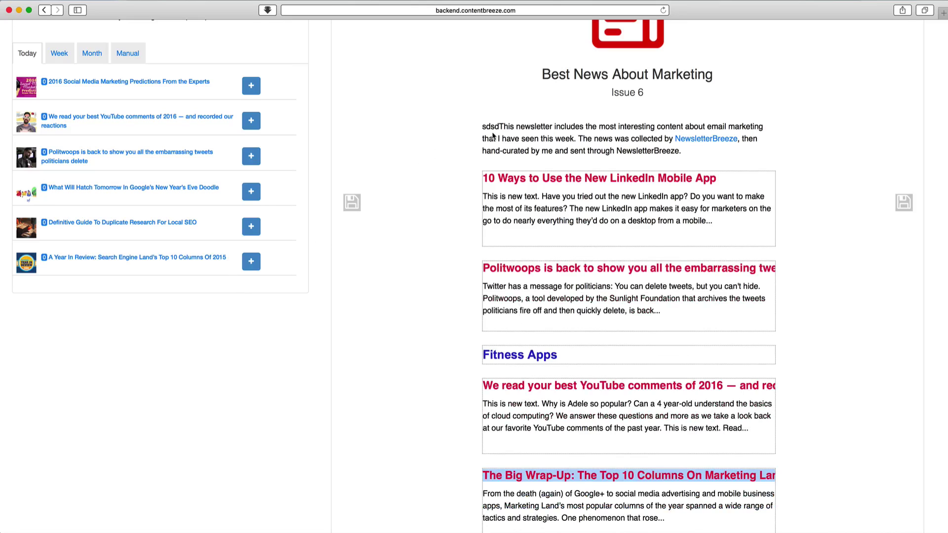
pyautogui.scroll(5, 495, 136)
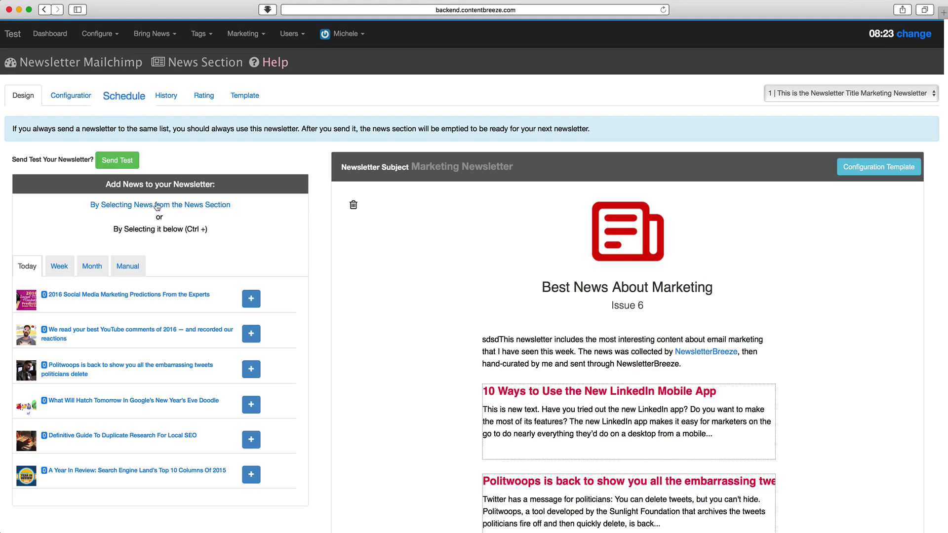
# Switch the newsletter from immediate to scheduled sending with the frequency Every Day
pyautogui.click(124, 98)
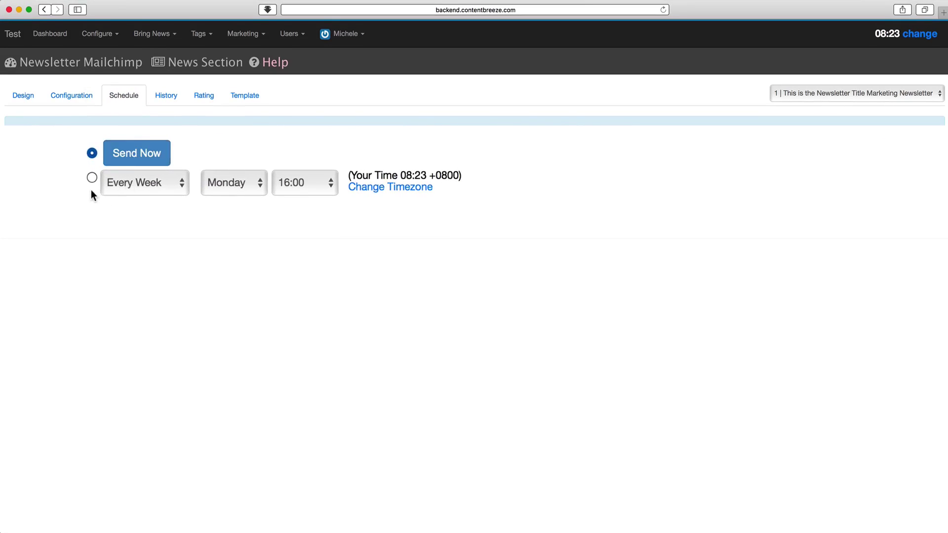
pyautogui.click(182, 184)
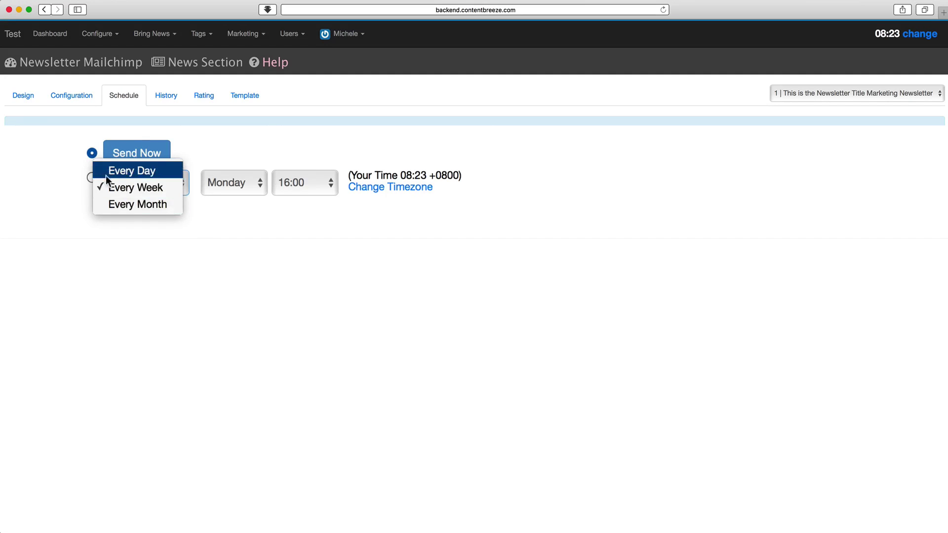
pyautogui.click(120, 171)
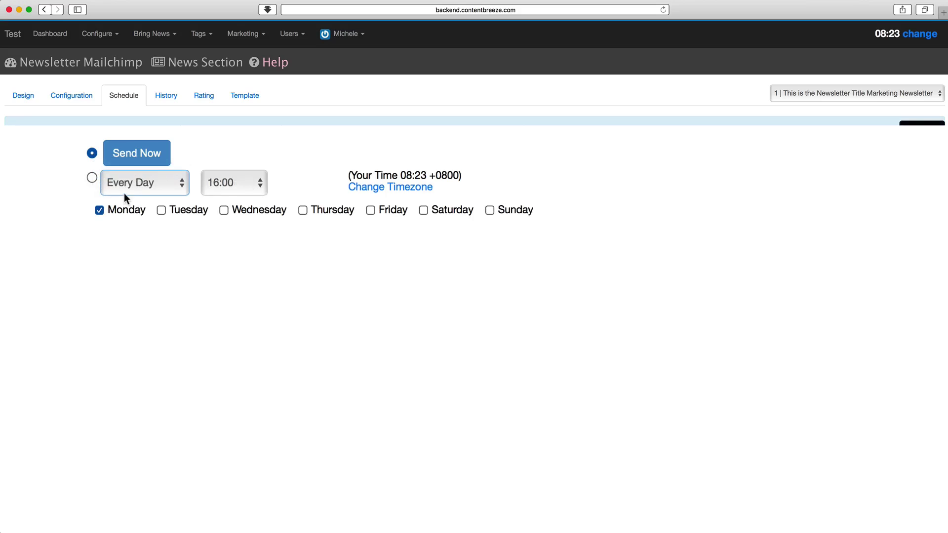
pyautogui.click(91, 177)
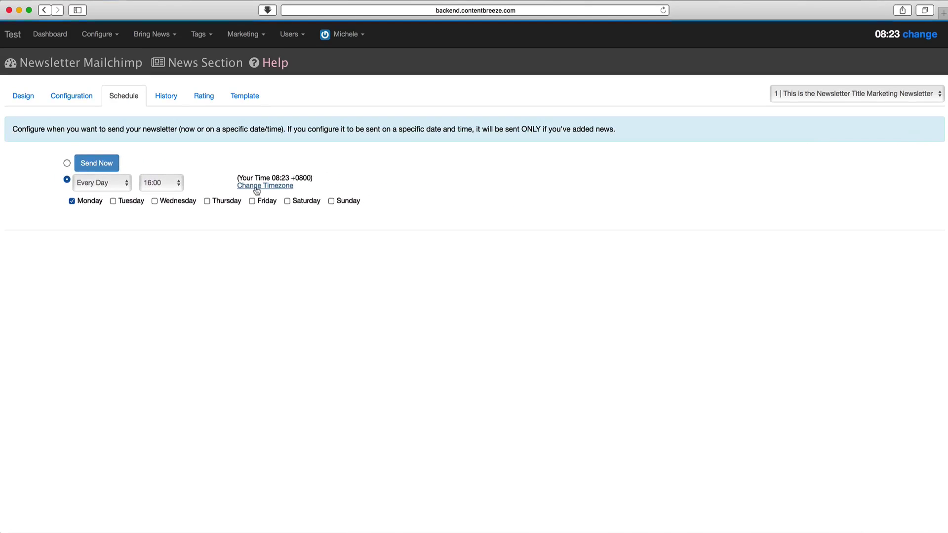
# Examine the newsletter's sending history and the list of past send dates
pyautogui.click(168, 99)
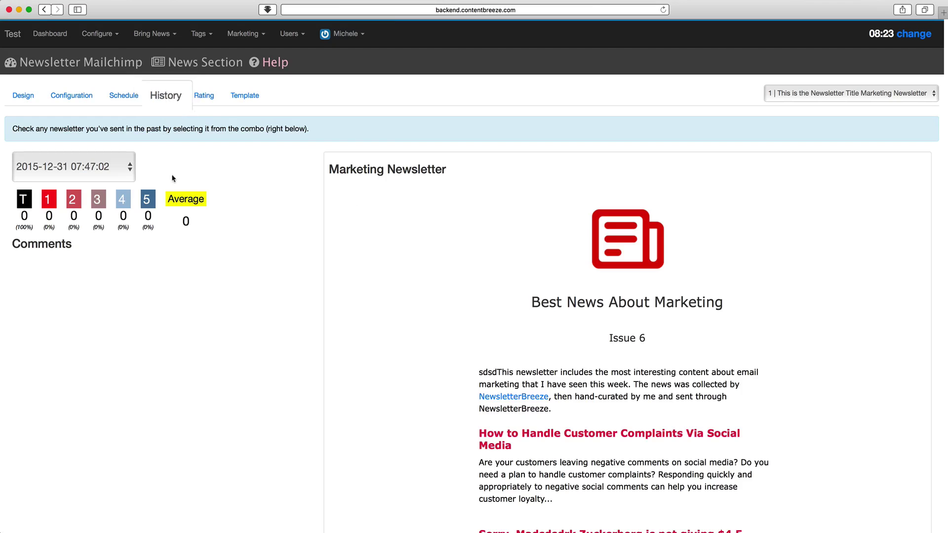
pyautogui.click(129, 168)
pyautogui.click(131, 170)
# Preview the response pages subscribers see after rating the newsletter 3 and 4
pyautogui.click(200, 99)
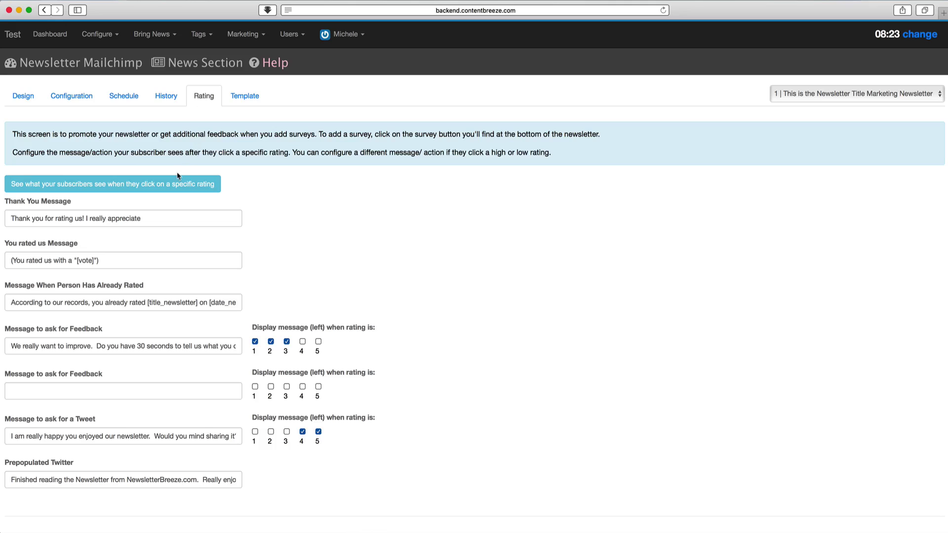
pyautogui.click(154, 189)
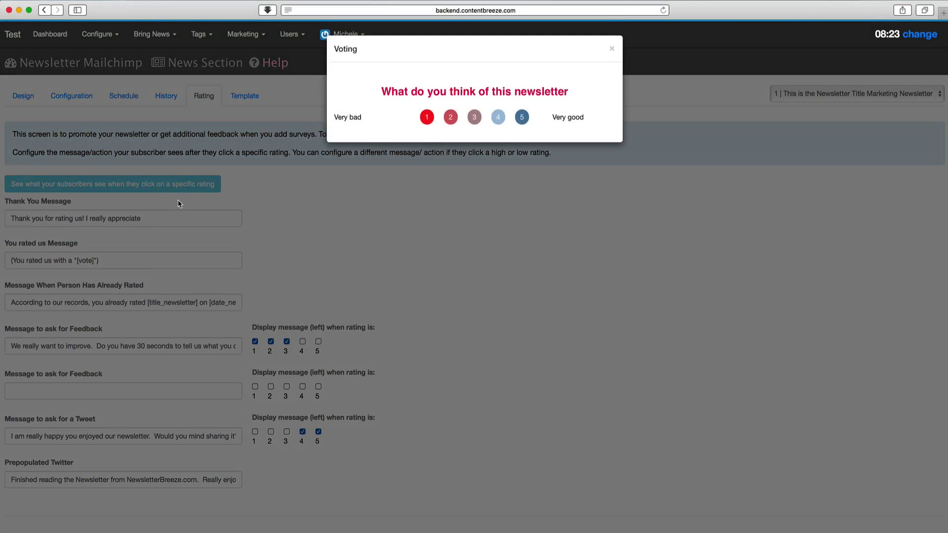
pyautogui.click(474, 118)
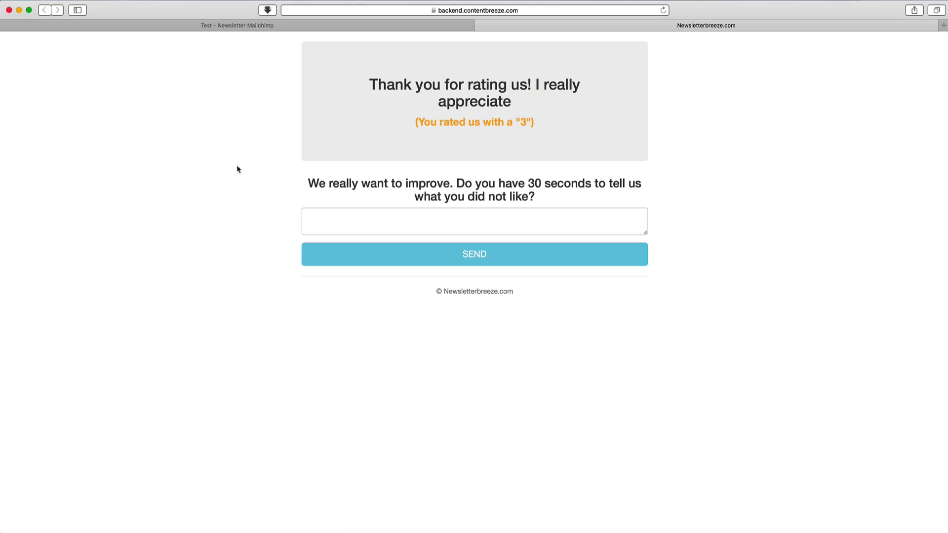
pyautogui.click(82, 22)
pyautogui.click(662, 83)
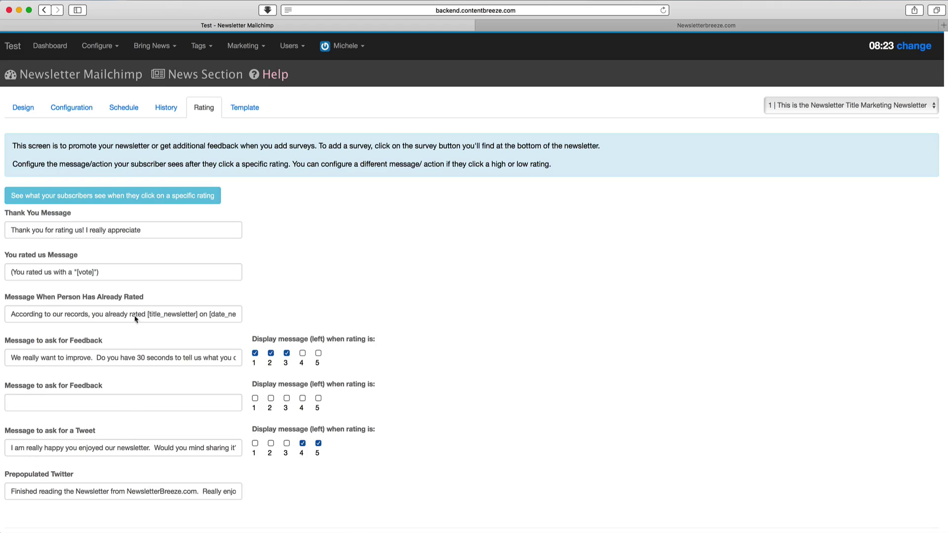
pyautogui.click(99, 196)
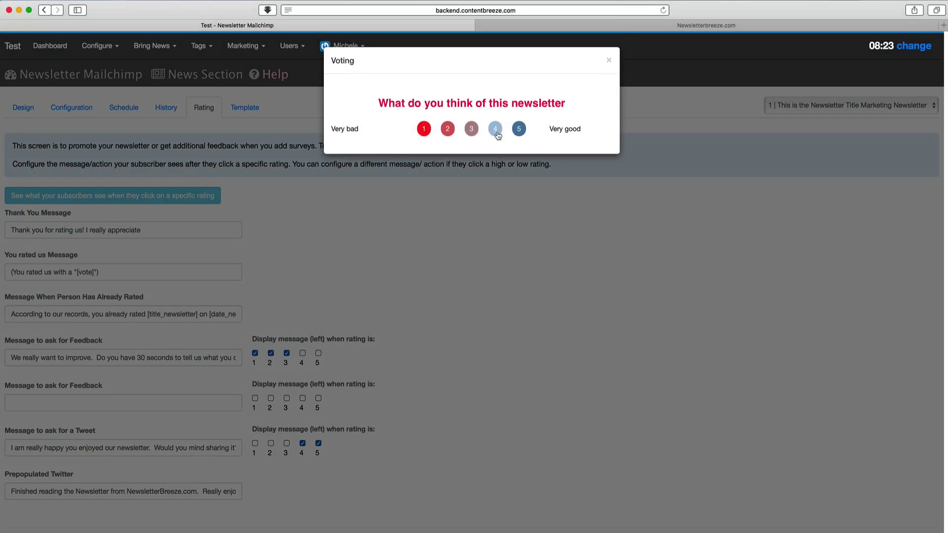
pyautogui.click(495, 130)
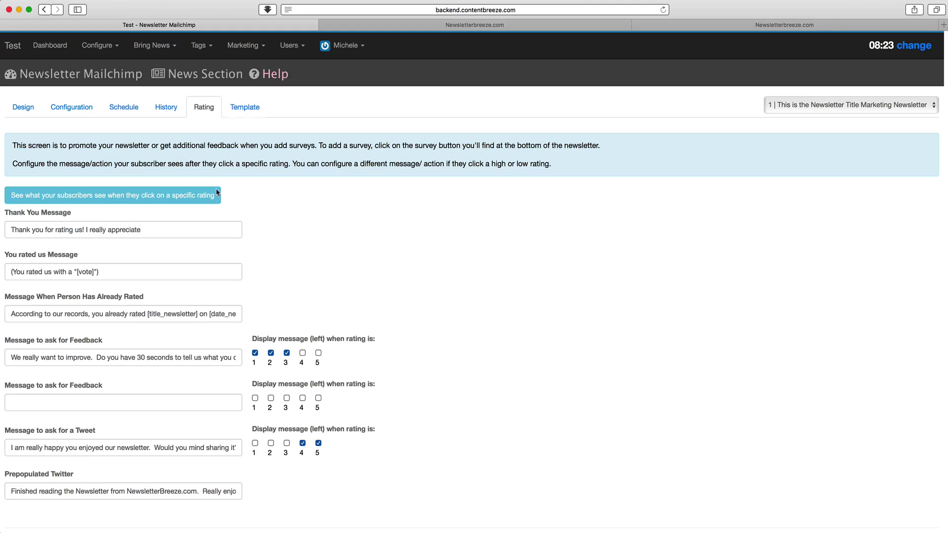
# Examine the newsletter's template settings and the available template choices, keeping Normal
pyautogui.click(244, 107)
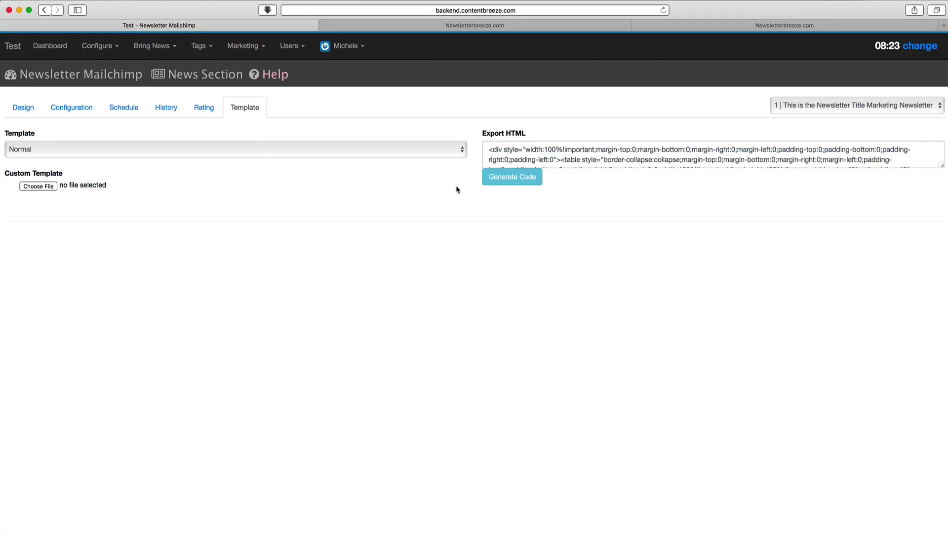
pyautogui.click(463, 152)
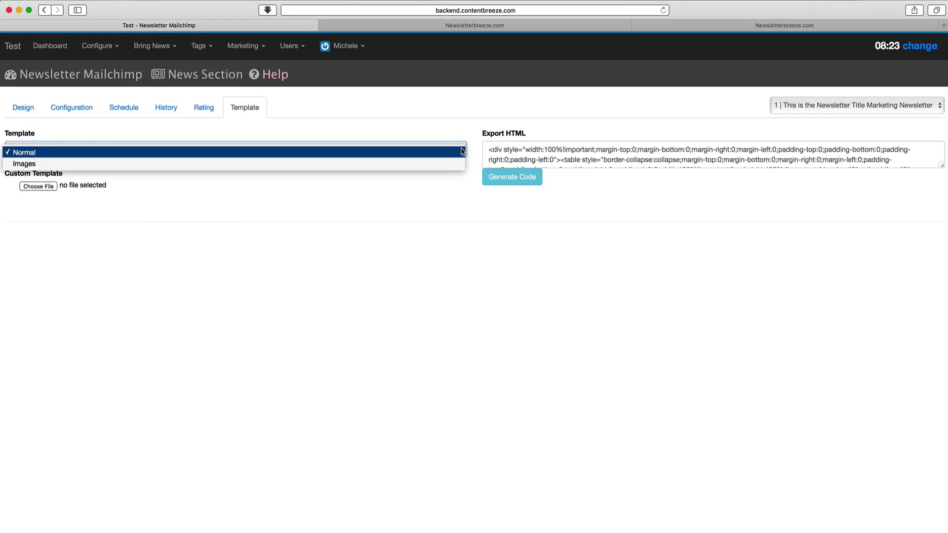
pyautogui.click(408, 192)
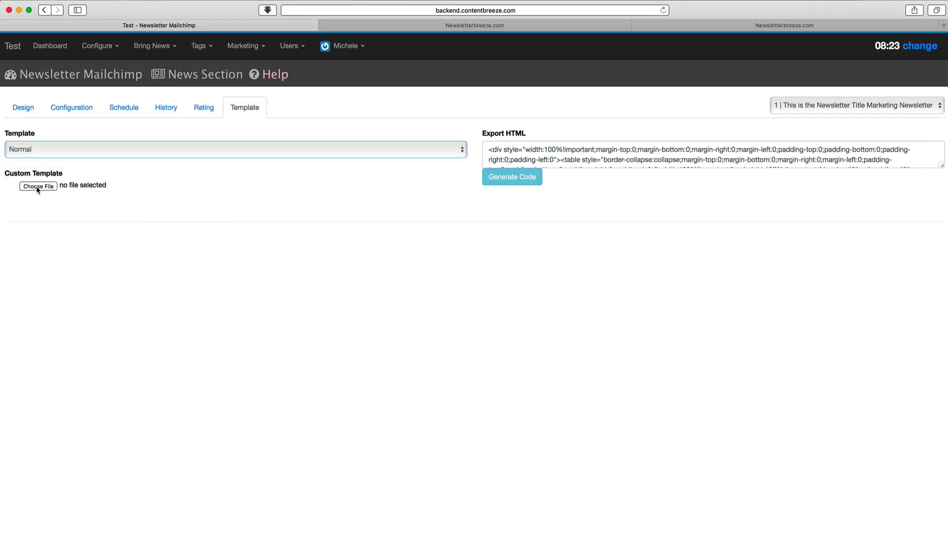